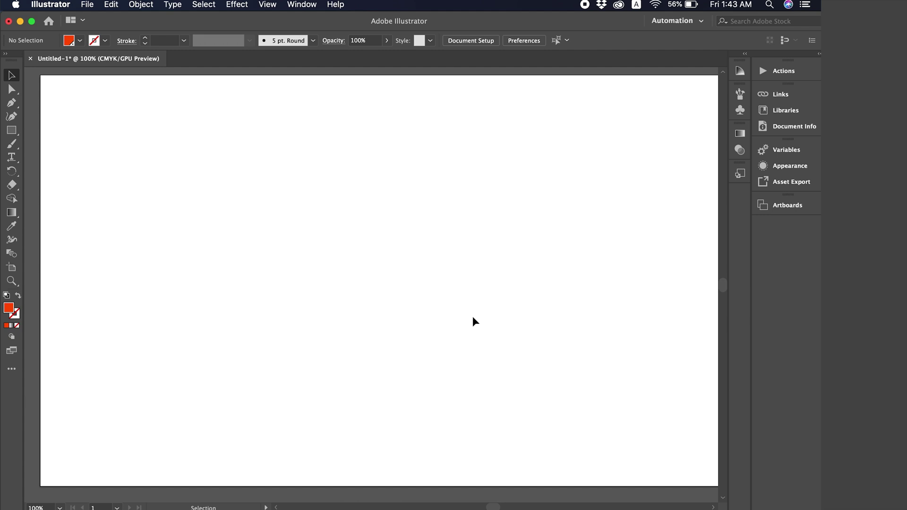
# Open the Color panel in CMYK mode to read the orange fill as C 0, M 77.51, Y 100, K 0
pyautogui.hscroll(10, 473, 322)
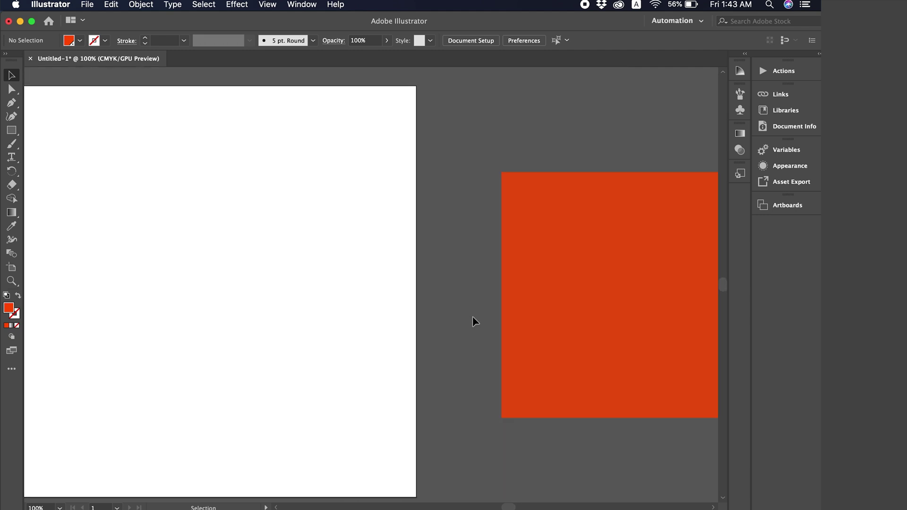
pyautogui.click(547, 293)
pyautogui.click(302, 4)
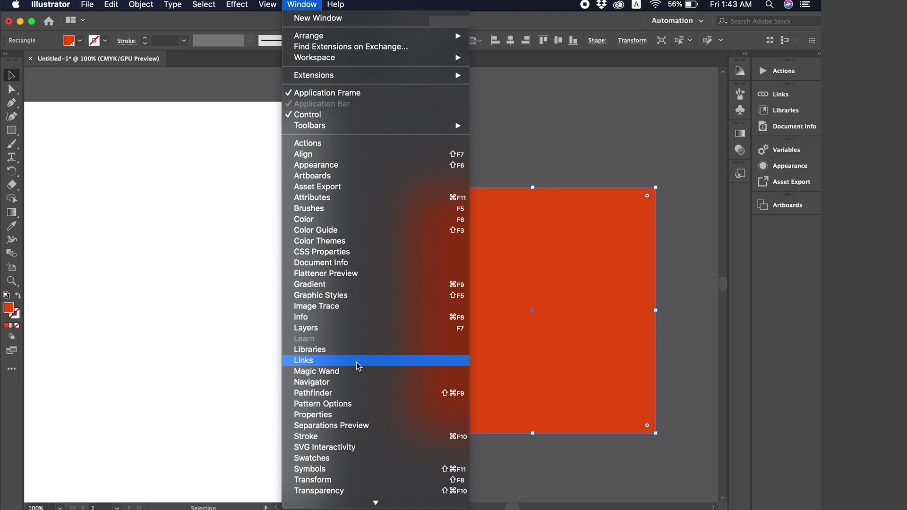
pyautogui.click(332, 220)
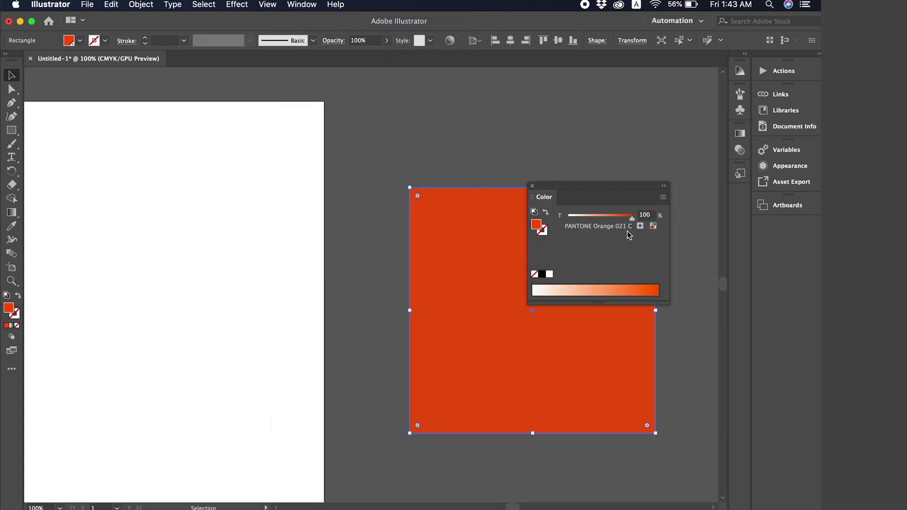
pyautogui.click(653, 227)
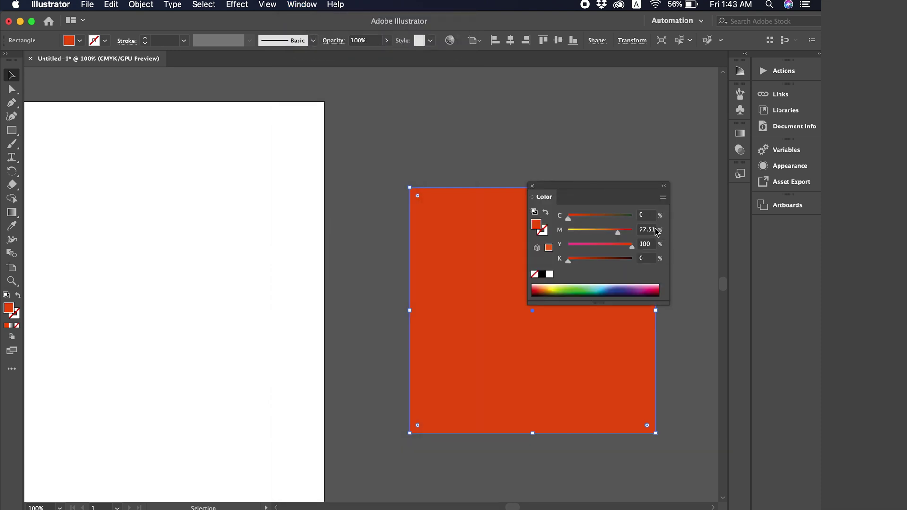
pyautogui.click(457, 121)
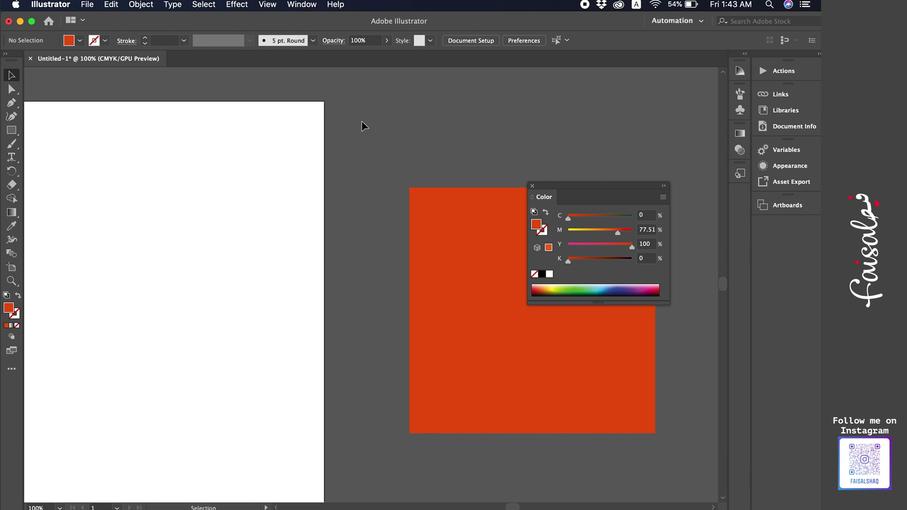
# Delete the orange square and draw a new square with the Rectangle tool
pyautogui.click(446, 228)
pyautogui.press('Delete')
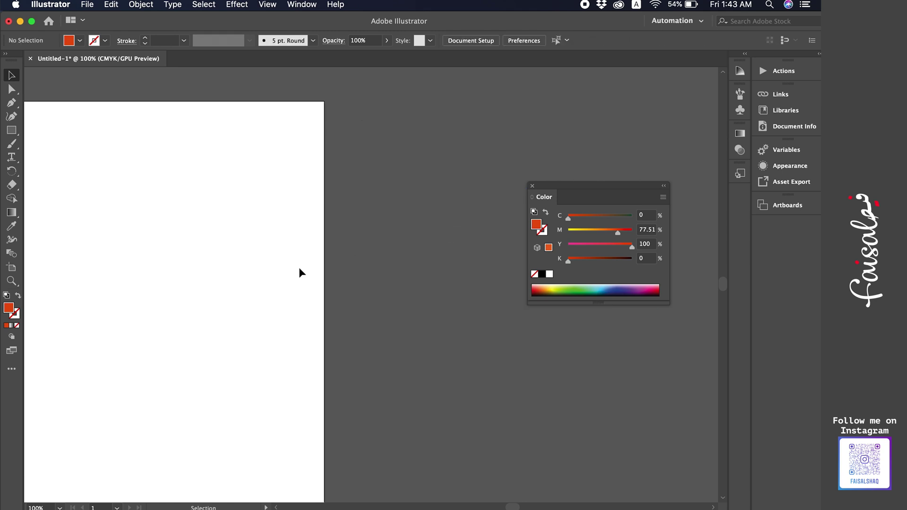
pyautogui.hscroll(-10, 223, 271)
pyautogui.click(11, 130)
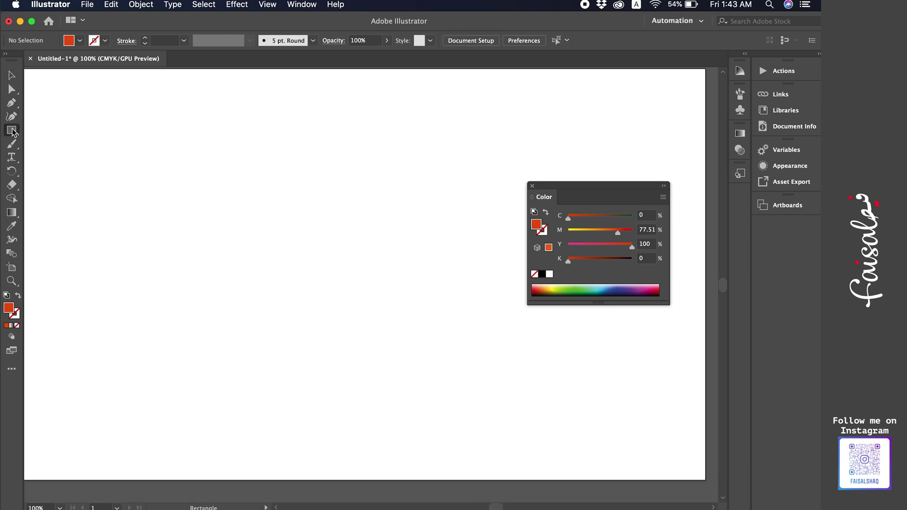
pyautogui.moveTo(165, 153); pyautogui.dragTo(319, 265)
pyautogui.press('super+shift+a')
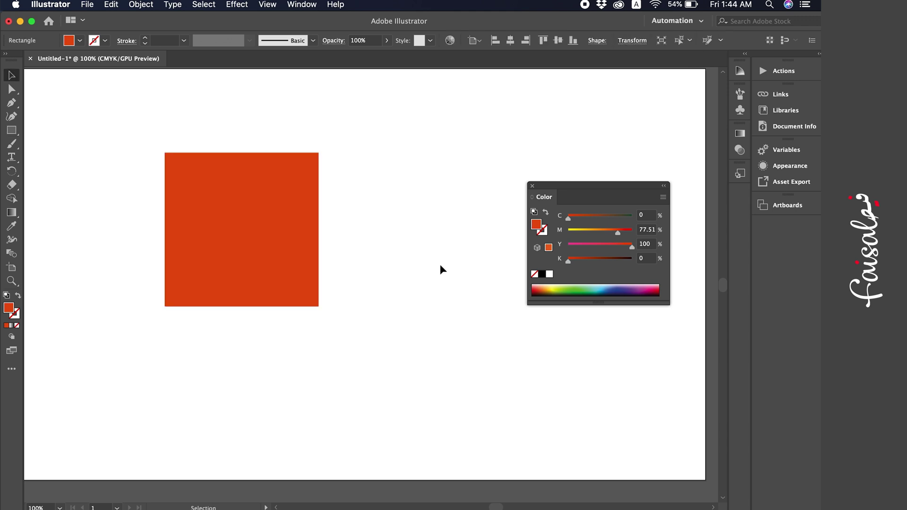
pyautogui.press('v')
# Fill the square green (C 70.2, Y 73.33), enlarge it, and Alt-drag a copy to its right
pyautogui.click(258, 279)
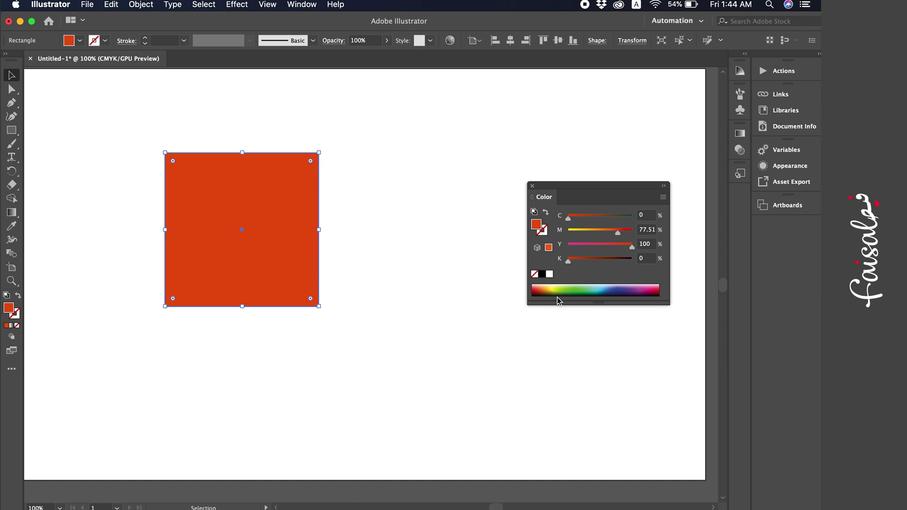
pyautogui.click(598, 291)
pyautogui.moveTo(598, 292); pyautogui.dragTo(586, 290)
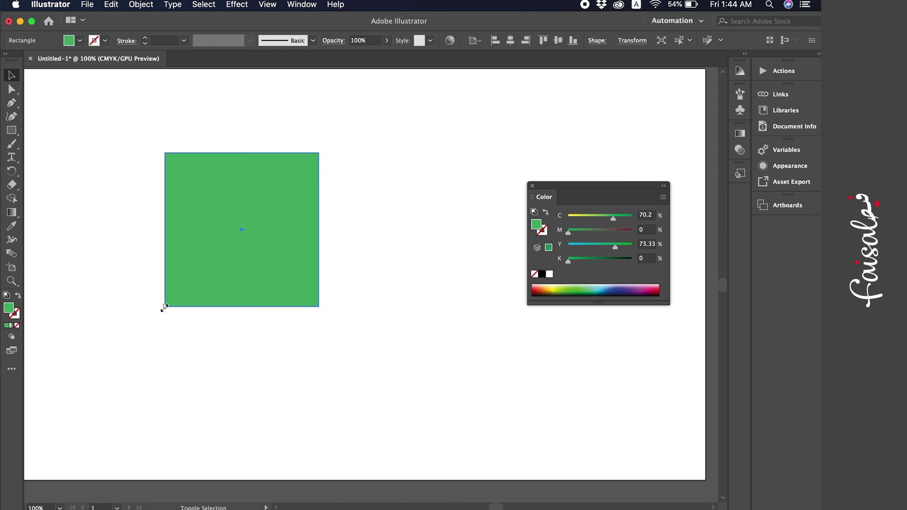
pyautogui.moveTo(165, 306); pyautogui.dragTo(133, 339)
pyautogui.hscroll(1, 269, 264)
pyautogui.hscroll(3, 270, 264)
pyautogui.moveTo(187, 268); pyautogui.dragTo(389, 247)
pyautogui.click(257, 131)
pyautogui.hscroll(-3, 219, 134)
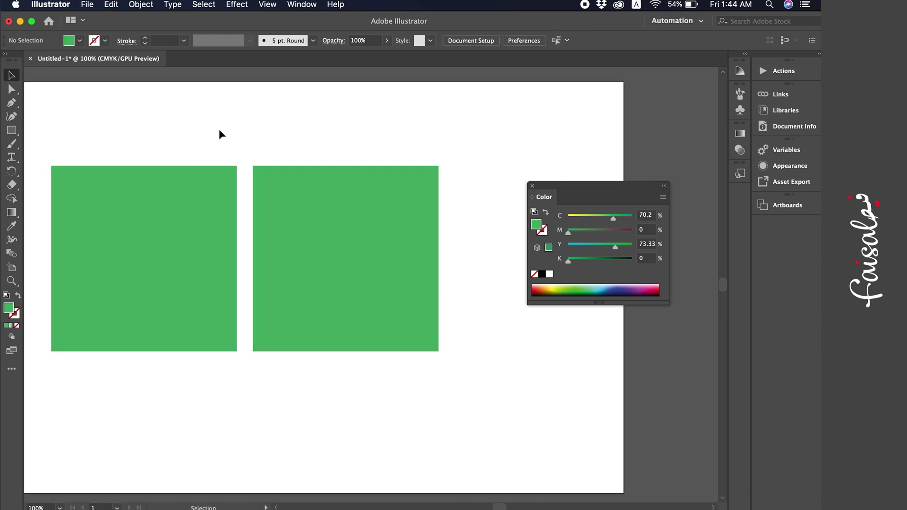
# Add a 'CMYK' text label above the left square and scale it to about 72 pt
pyautogui.click(380, 179)
pyautogui.click(127, 205)
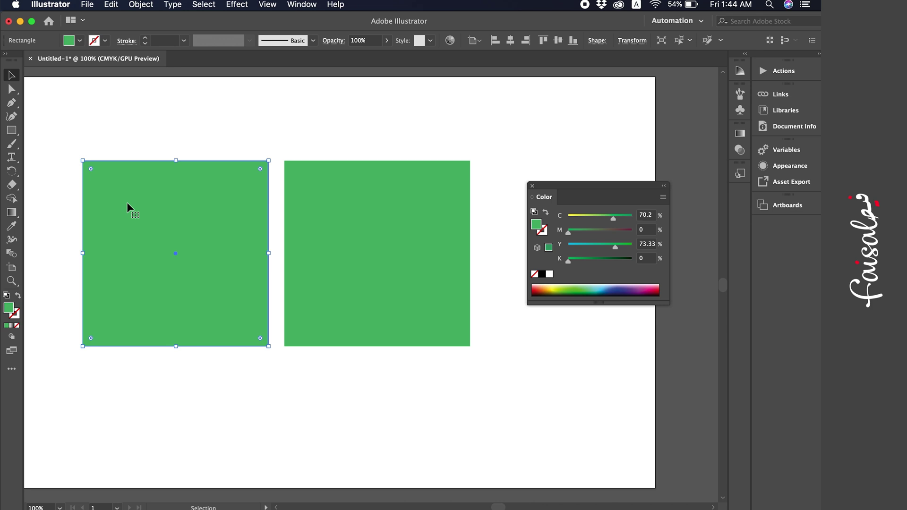
pyautogui.click(373, 199)
pyautogui.click(218, 147)
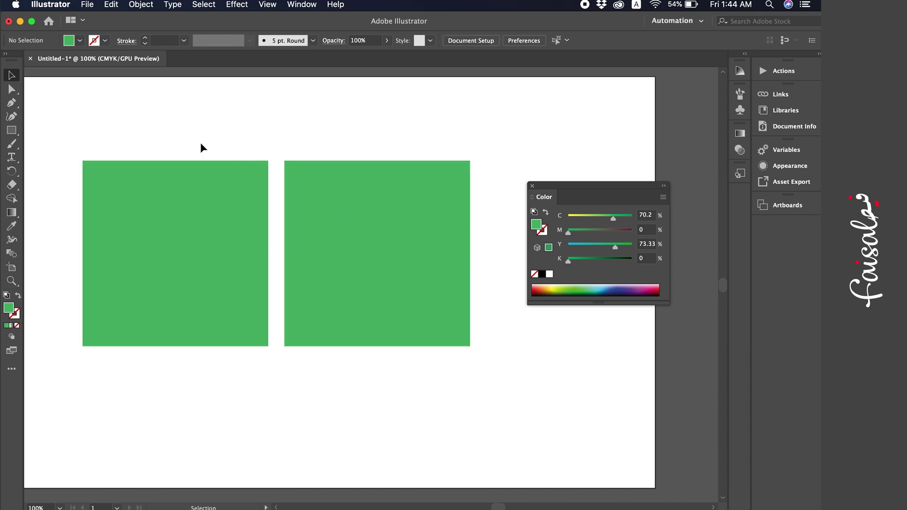
pyautogui.click(12, 158)
pyautogui.click(14, 165)
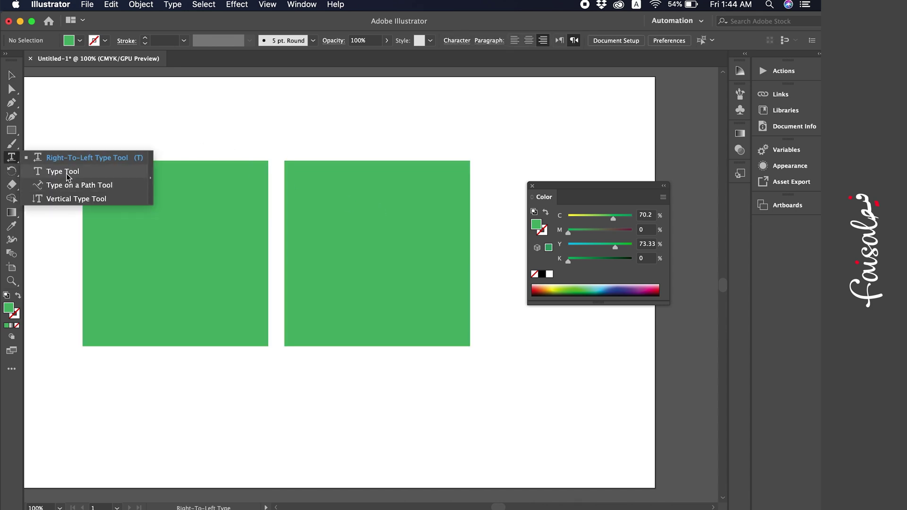
pyautogui.click(59, 170)
pyautogui.click(141, 134)
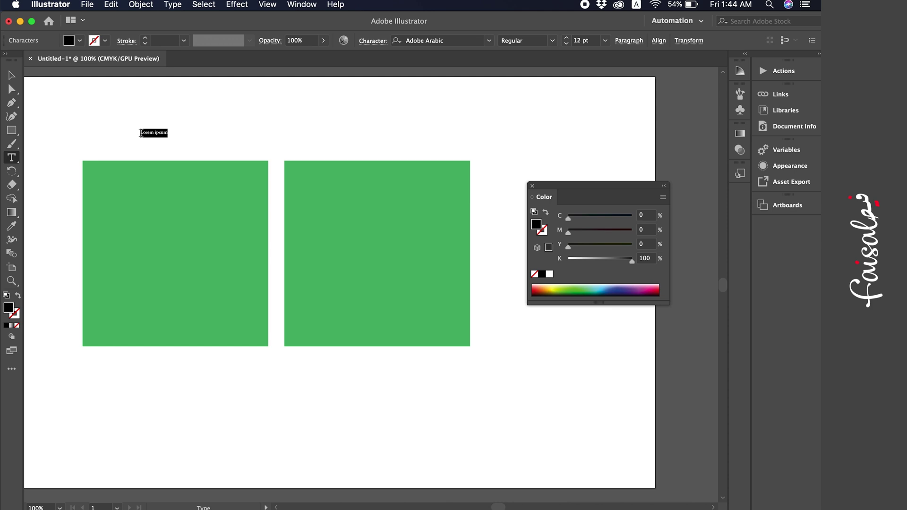
pyautogui.write('CMYK')
pyautogui.click(11, 75)
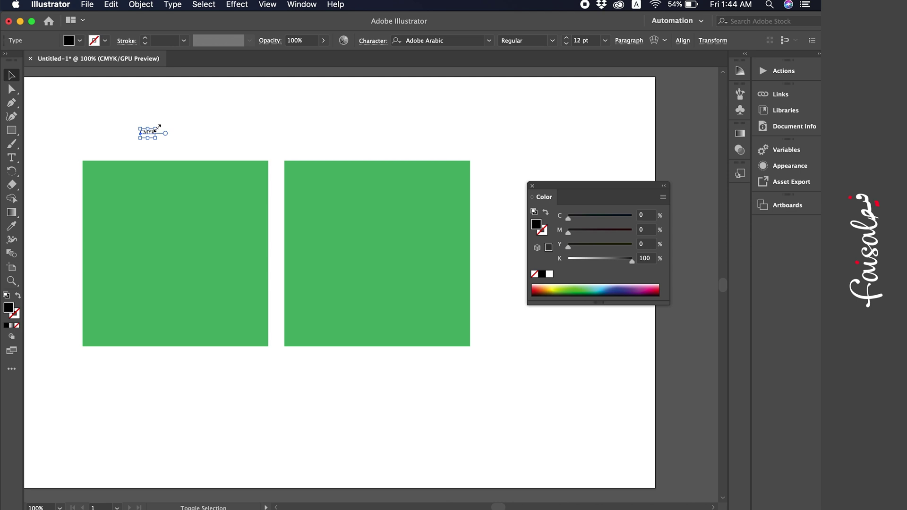
pyautogui.moveTo(157, 128); pyautogui.dragTo(265, 89)
# Copy the label over the right square and retype it as 'Pantone'
pyautogui.moveTo(198, 101); pyautogui.dragTo(373, 134)
pyautogui.doubleClick(373, 132)
pyautogui.write('P')
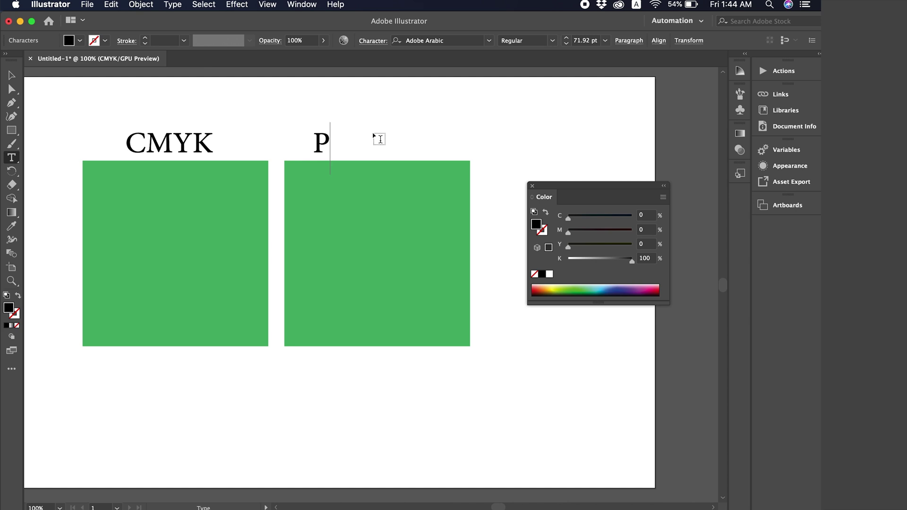
pyautogui.write('antone')
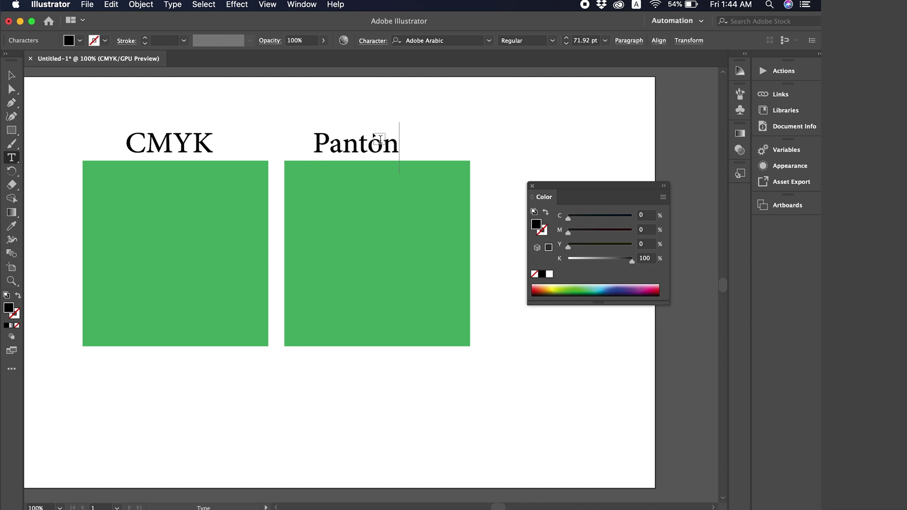
pyautogui.click(11, 74)
pyautogui.click(398, 115)
# Select both labels and move them higher above the squares
pyautogui.click(177, 164)
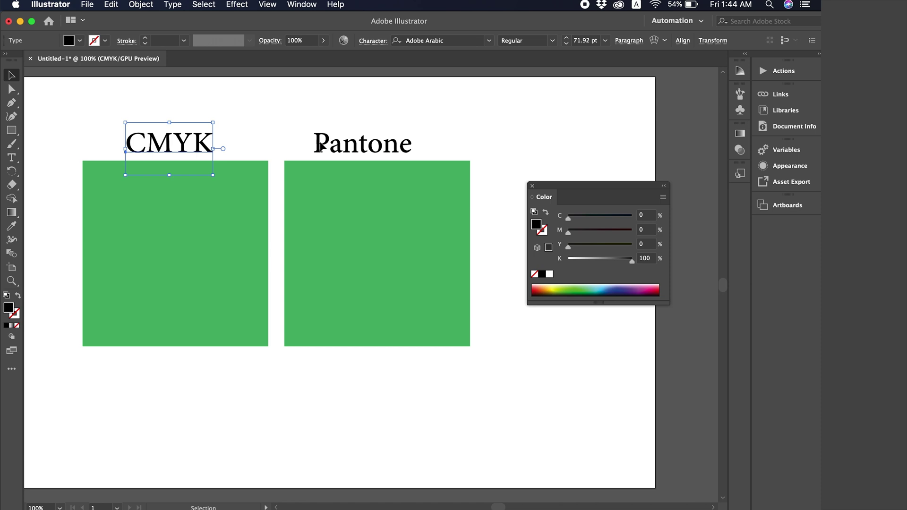
pyautogui.press('super+shift+a')
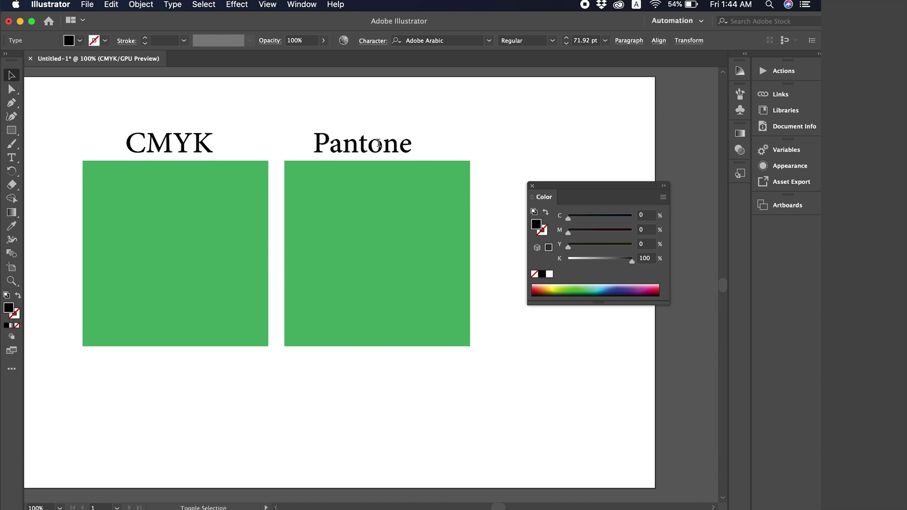
pyautogui.press('t')
pyautogui.click(8, 78)
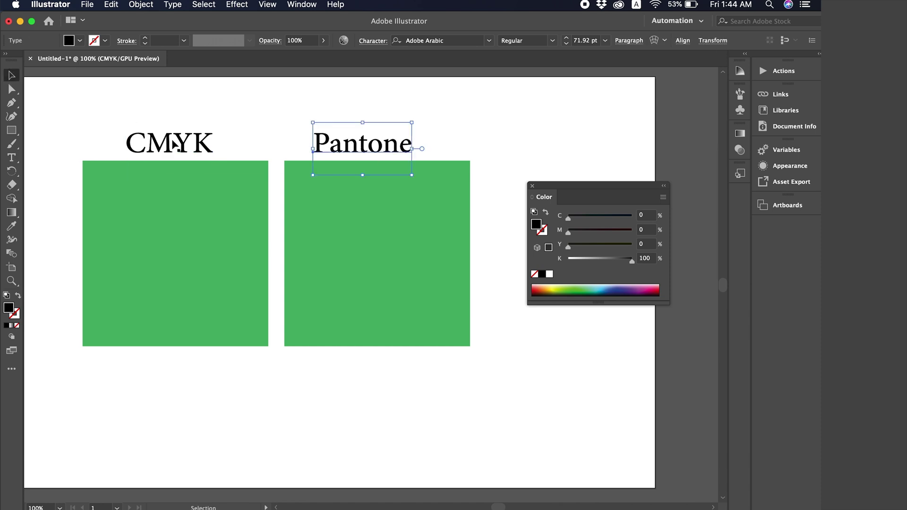
pyautogui.keyDown('shift'); pyautogui.click(176, 143); pyautogui.keyUp('shift')
pyautogui.moveTo(327, 140); pyautogui.dragTo(327, 118)
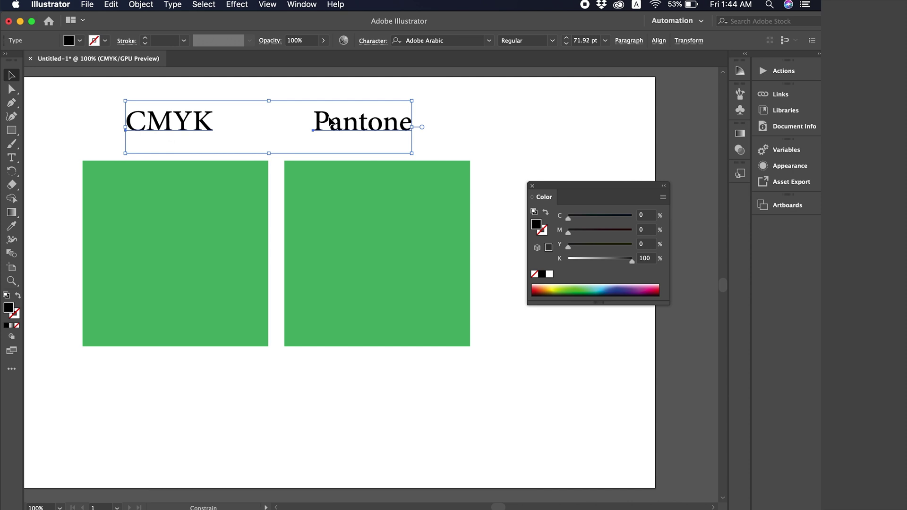
# Select the right green square and bring up the Edit > Edit Colors submenu
pyautogui.click(439, 134)
pyautogui.click(210, 188)
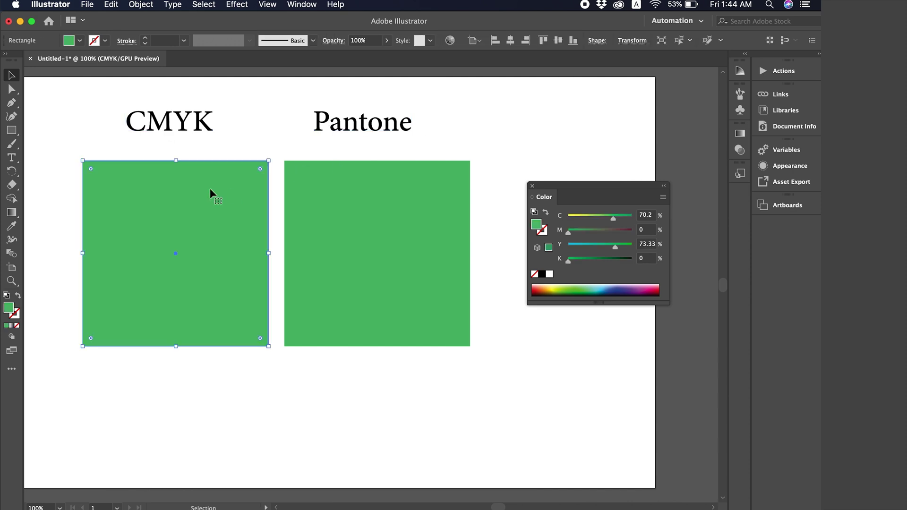
pyautogui.click(378, 226)
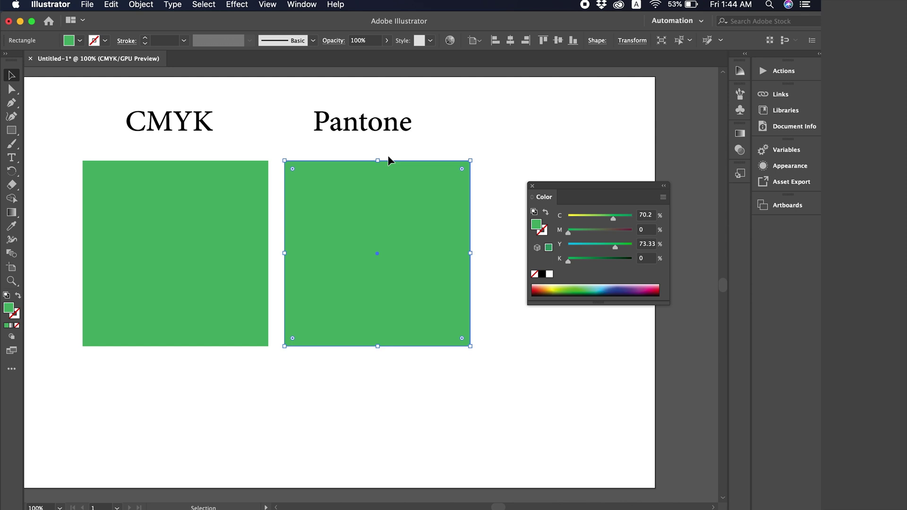
pyautogui.click(423, 147)
pyautogui.click(371, 238)
pyautogui.click(119, 6)
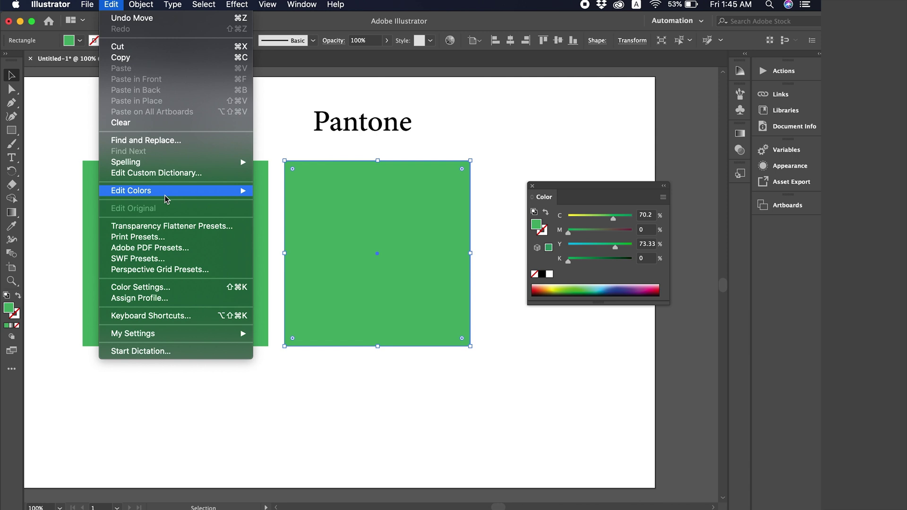
pyautogui.moveTo(165, 196)
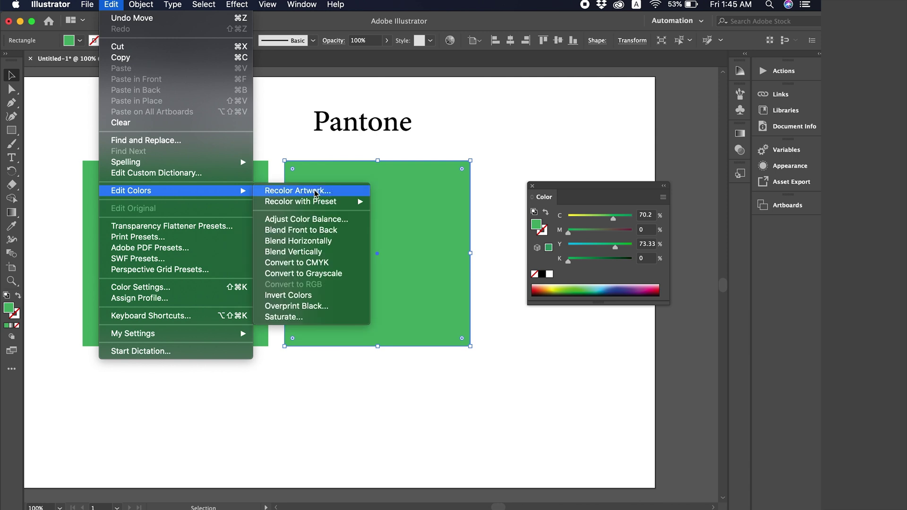
# Open Recolor Artwork and limit the square's colours to Color Books > PANTONE+ Solid Coated
pyautogui.click(330, 190)
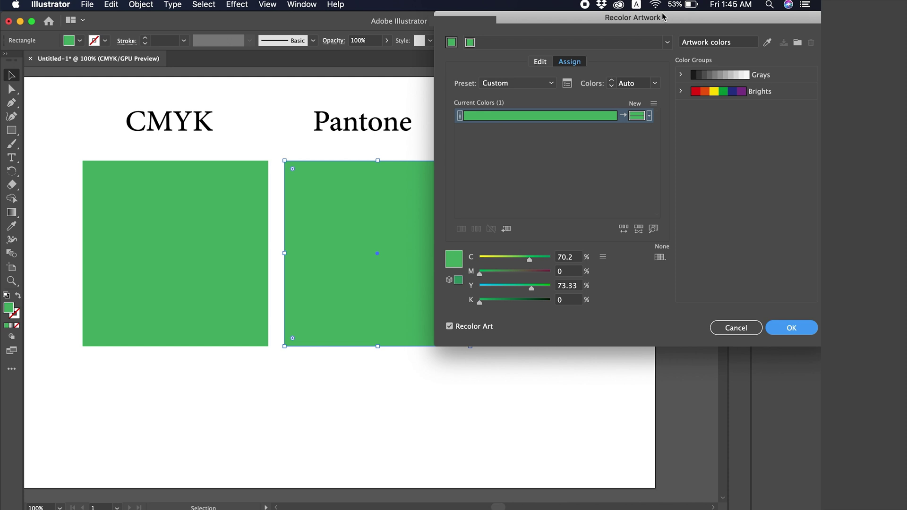
pyautogui.moveTo(662, 17); pyautogui.dragTo(617, 18)
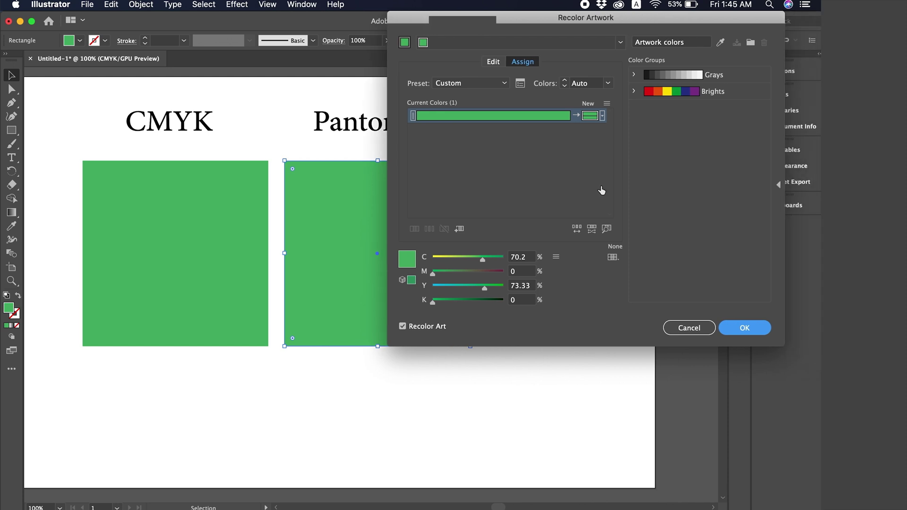
pyautogui.click(612, 257)
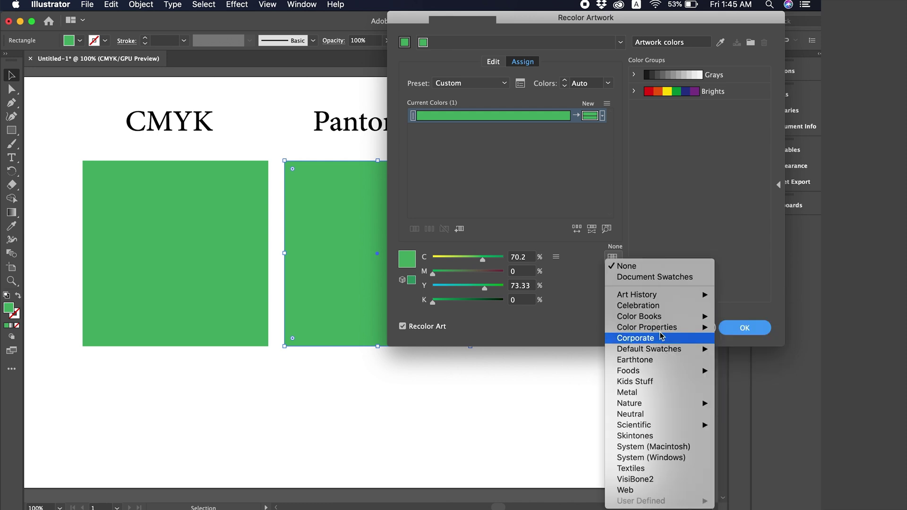
pyautogui.moveTo(669, 321)
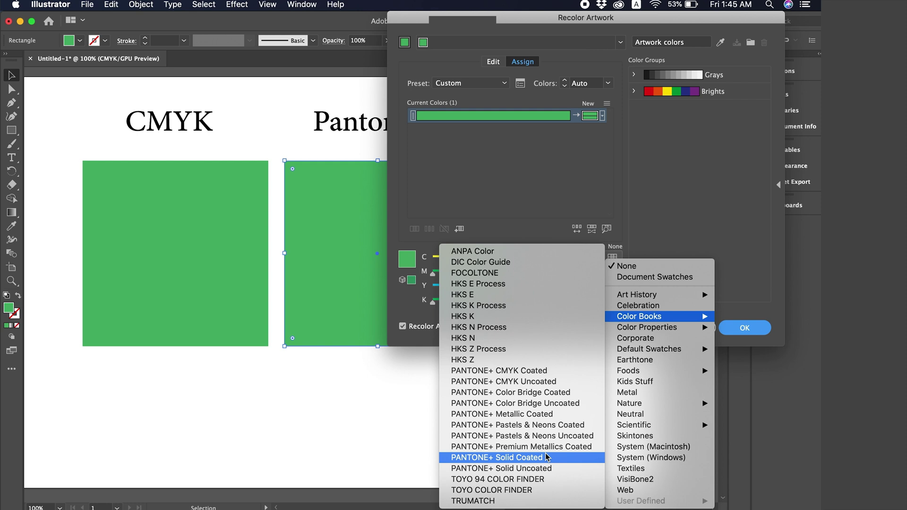
pyautogui.click(528, 462)
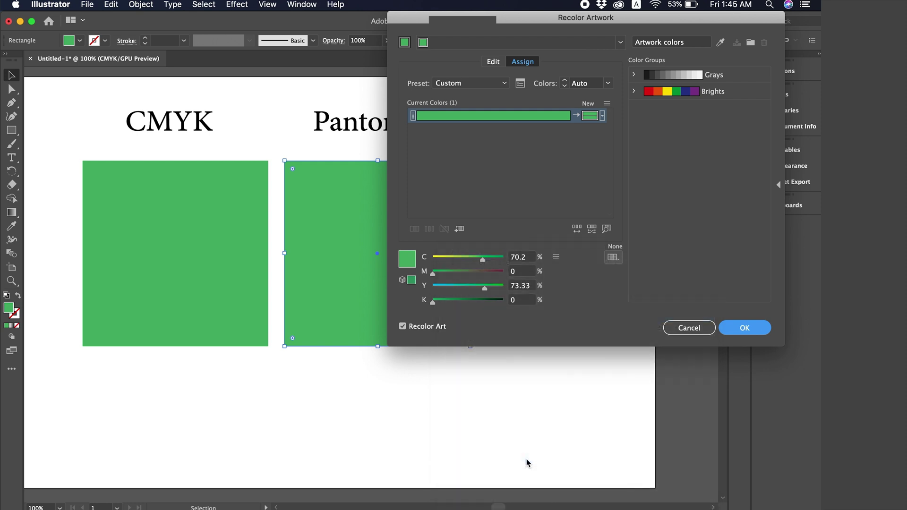
pyautogui.click(738, 330)
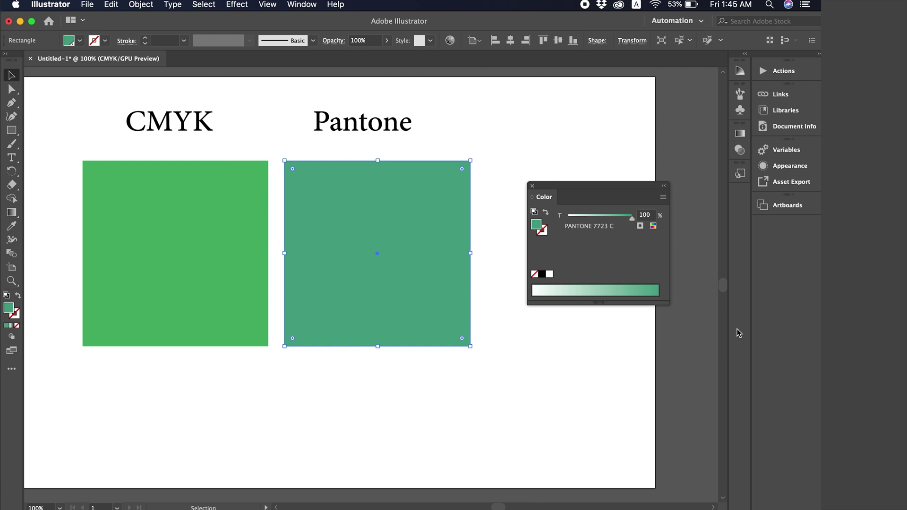
pyautogui.click(248, 144)
pyautogui.press('super+minus')
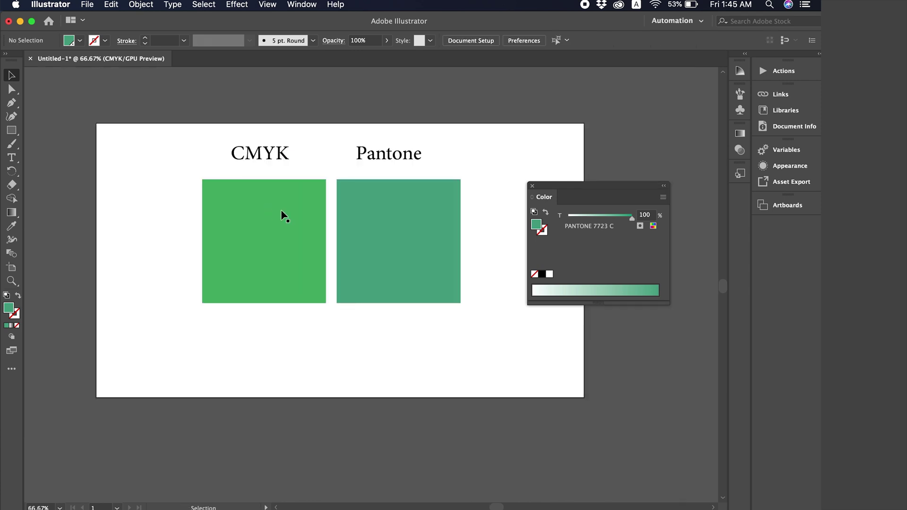
pyautogui.click(283, 214)
pyautogui.click(348, 162)
pyautogui.click(411, 237)
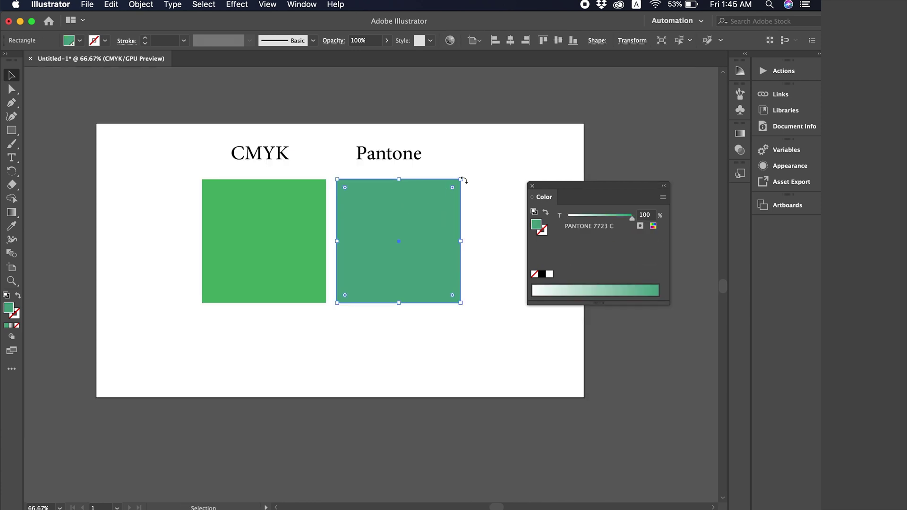
pyautogui.click(505, 196)
pyautogui.click(346, 299)
pyautogui.click(293, 297)
pyautogui.click(396, 358)
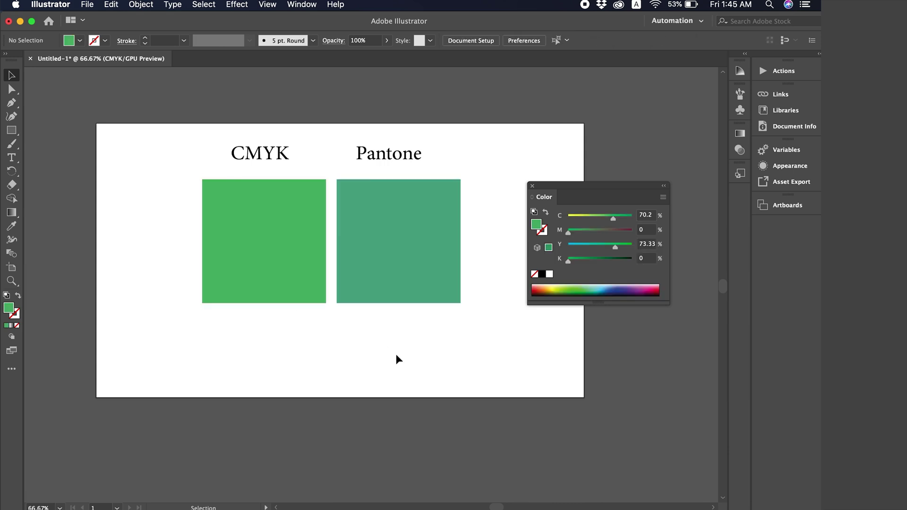
pyautogui.click(294, 275)
pyautogui.keyDown('shift'); pyautogui.click(405, 266); pyautogui.keyUp('shift')
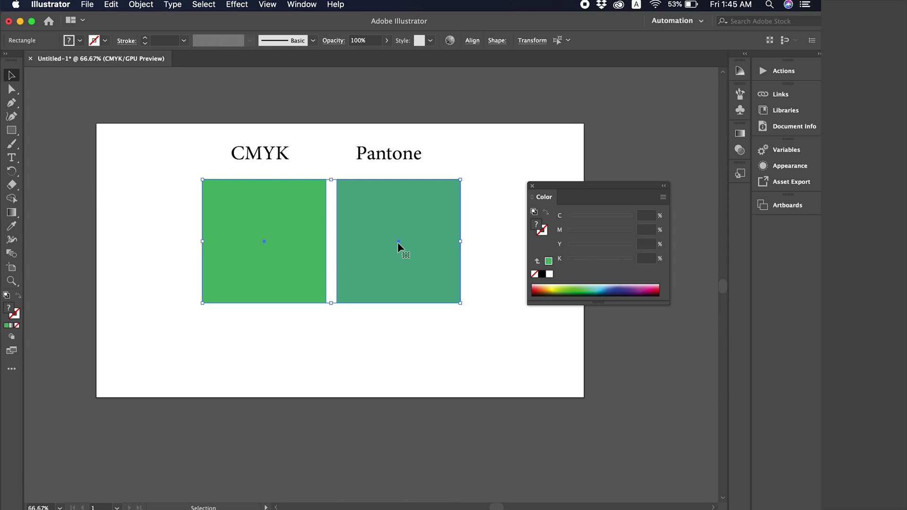
pyautogui.click(461, 152)
pyautogui.press('super+equal')
pyautogui.press('super+equal')
pyautogui.press('super+equal')
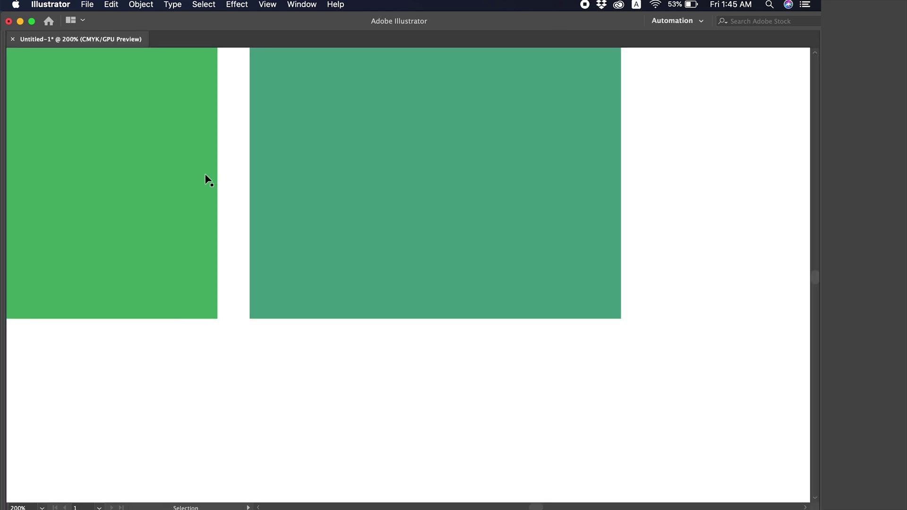
pyautogui.scroll(5, 207, 178)
pyautogui.hscroll(-2, 206, 178)
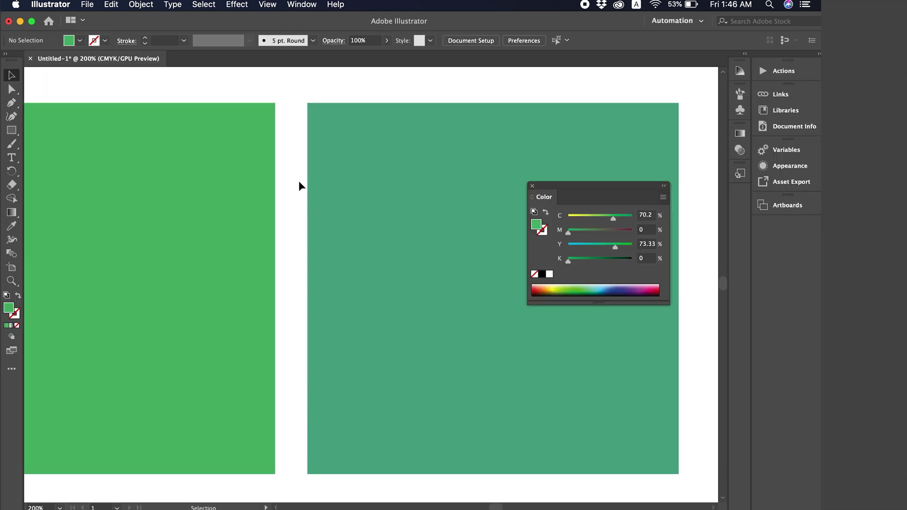
pyautogui.click(410, 189)
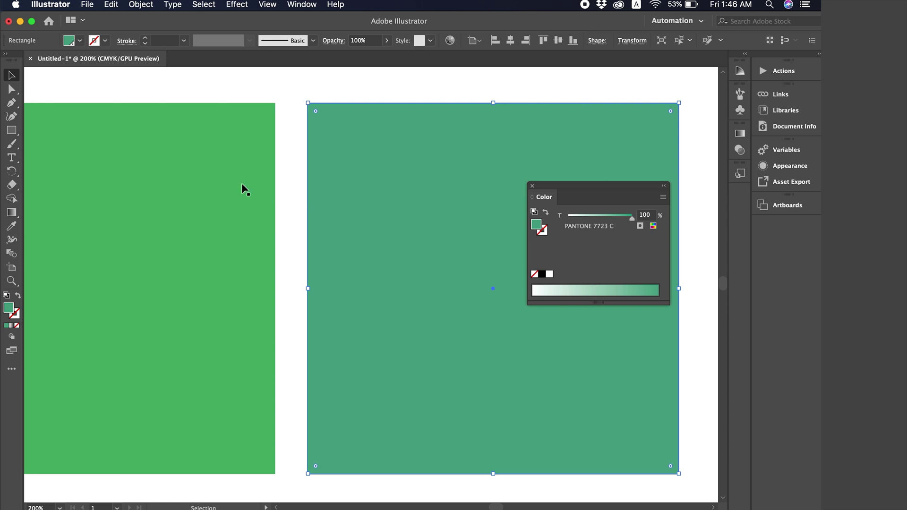
pyautogui.click(214, 162)
pyautogui.scroll(1, 181, 168)
pyautogui.scroll(3, 181, 168)
pyautogui.hscroll(-4, 181, 168)
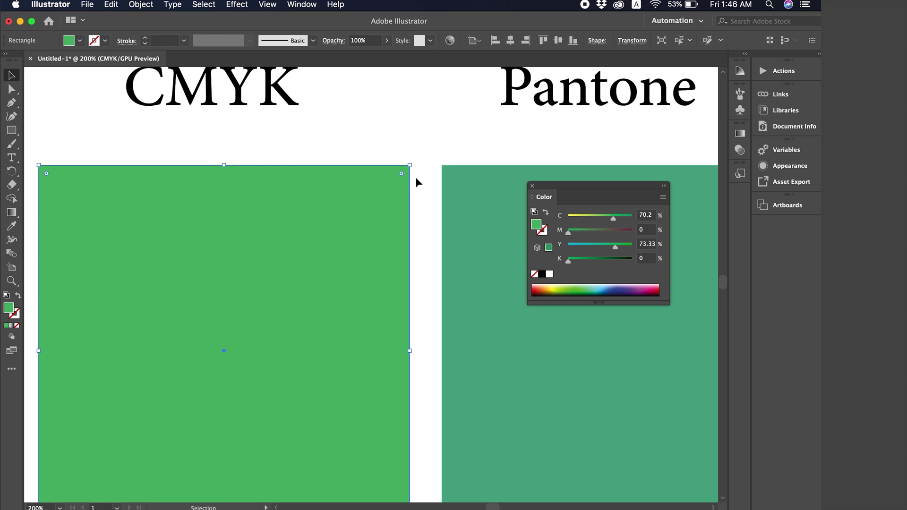
pyautogui.click(459, 189)
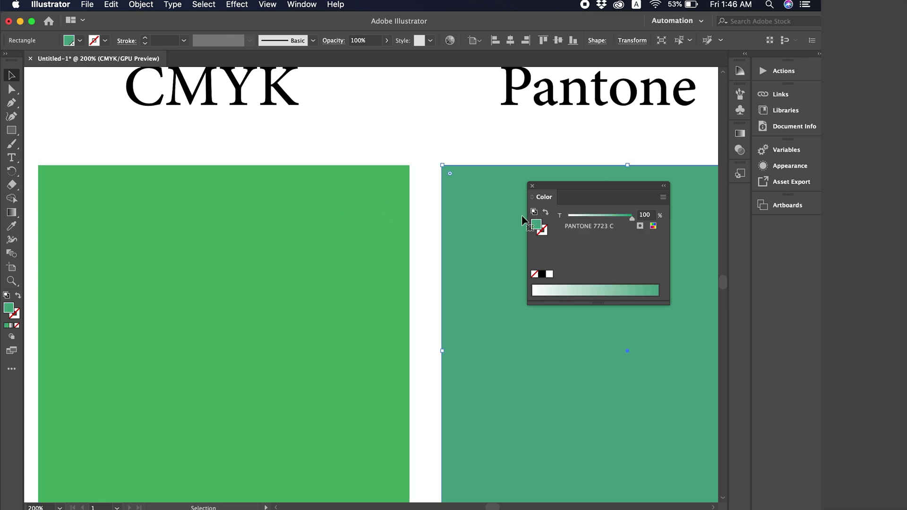
pyautogui.click(352, 196)
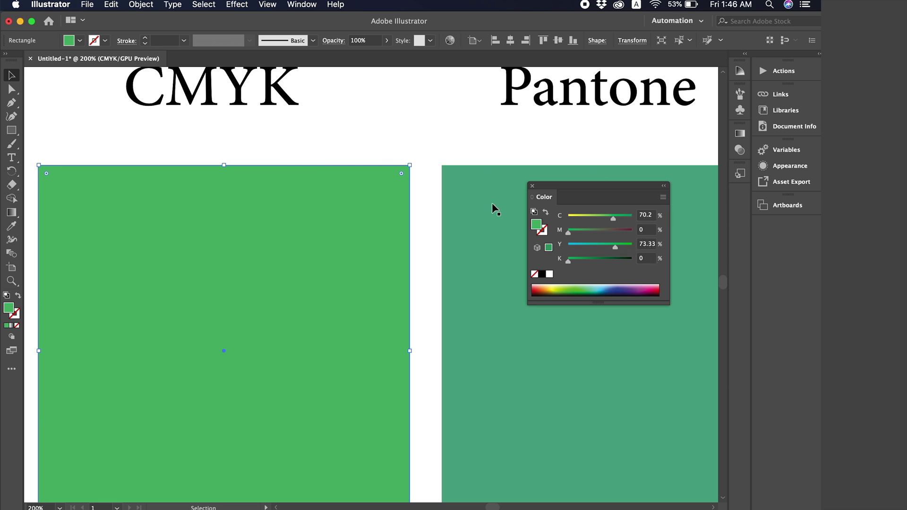
pyautogui.click(449, 154)
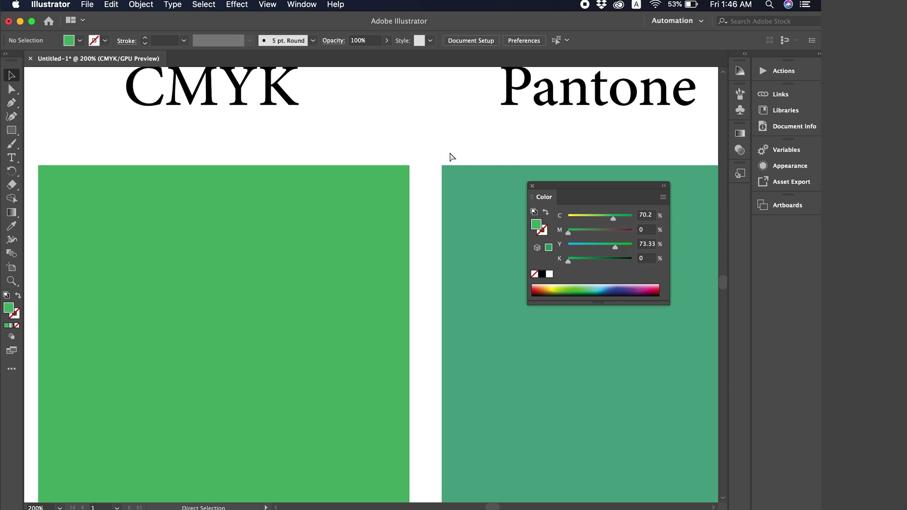
pyautogui.press('super+1')
pyautogui.press('super+minus')
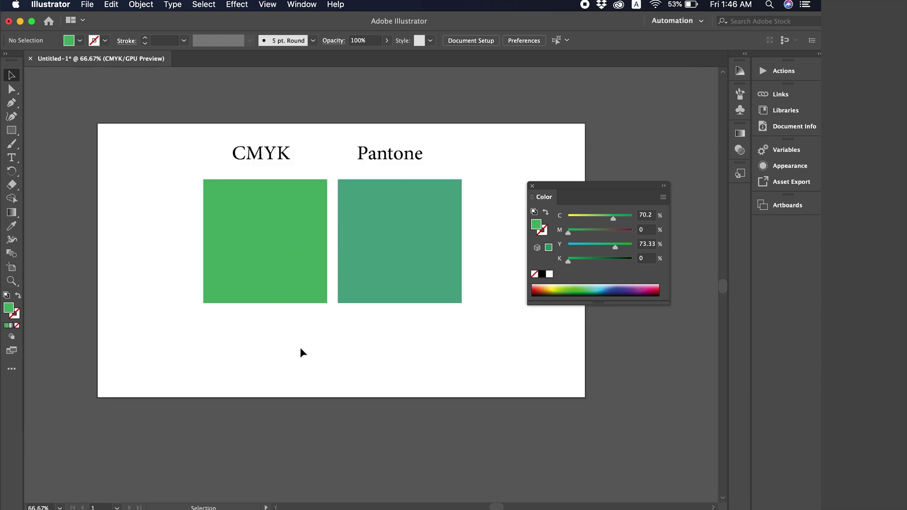
# Drag the artboard's bottom edge down to make room for a second row
pyautogui.scroll(-5, 299, 347)
pyautogui.hscroll(2, 300, 347)
pyautogui.hotkey('shift', 'o')
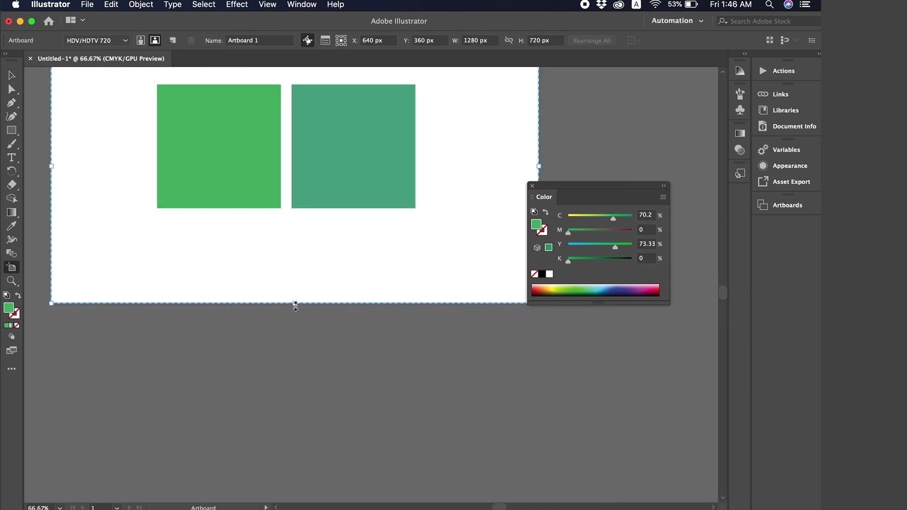
pyautogui.moveTo(295, 304); pyautogui.dragTo(295, 411)
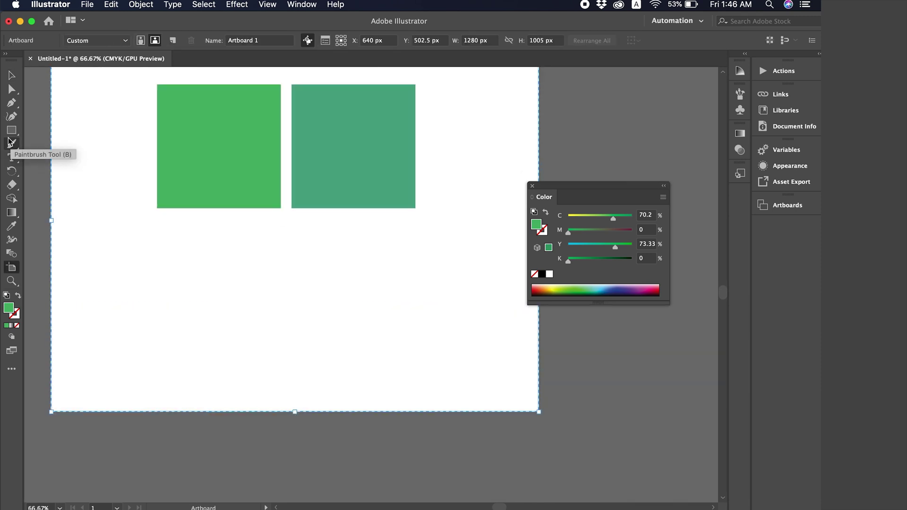
# Draw a crimson square (C 10.98, M 100, Y 60.39, K 3.14) below the green pair and duplicate it right
pyautogui.click(11, 130)
pyautogui.moveTo(159, 232)
pyautogui.mouseDown()
pyautogui.moveTo(298, 370)
pyautogui.moveTo(282, 362)
pyautogui.mouseUp()
pyautogui.press('v')
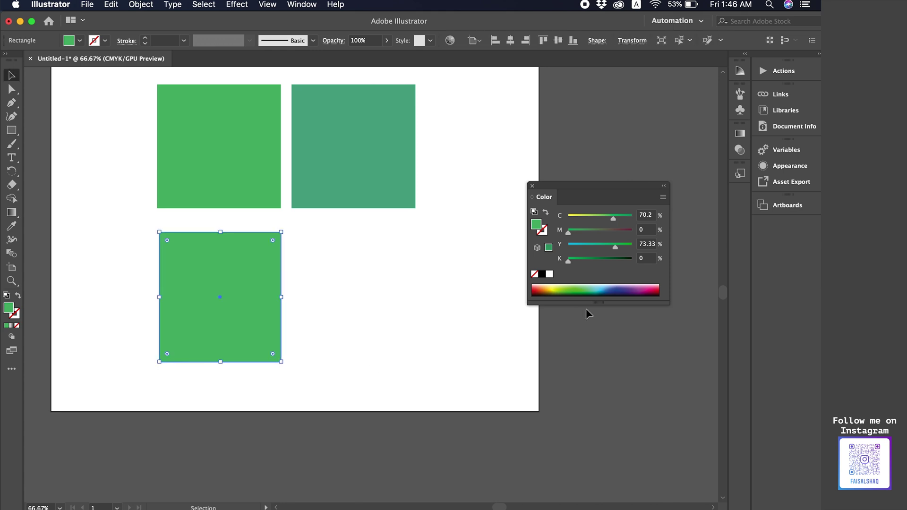
pyautogui.click(661, 286)
pyautogui.moveTo(662, 284); pyautogui.dragTo(655, 287)
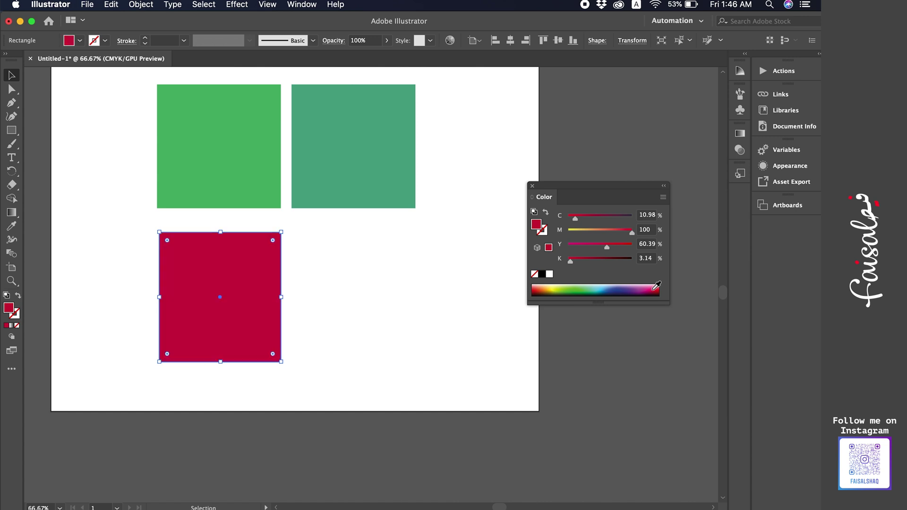
pyautogui.click(249, 304)
pyautogui.moveTo(249, 304); pyautogui.dragTo(384, 298)
pyautogui.click(444, 292)
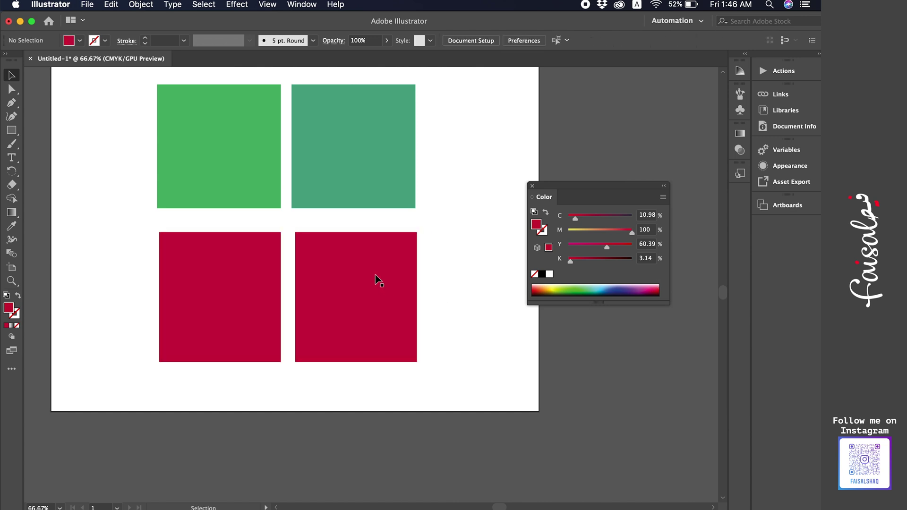
pyautogui.click(378, 280)
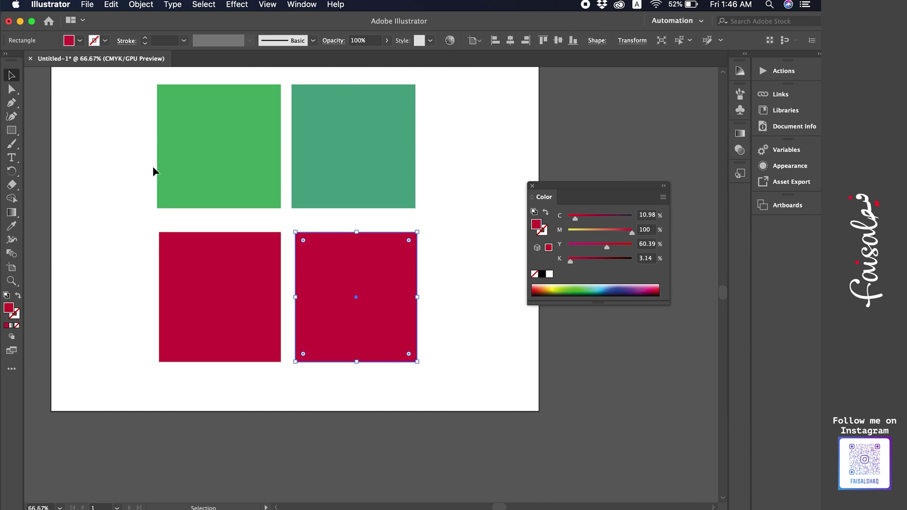
# Recolor the right red square using the PANTONE+ Solid Coated book, applying PANTONE 193 C
pyautogui.click(111, 5)
pyautogui.moveTo(155, 192)
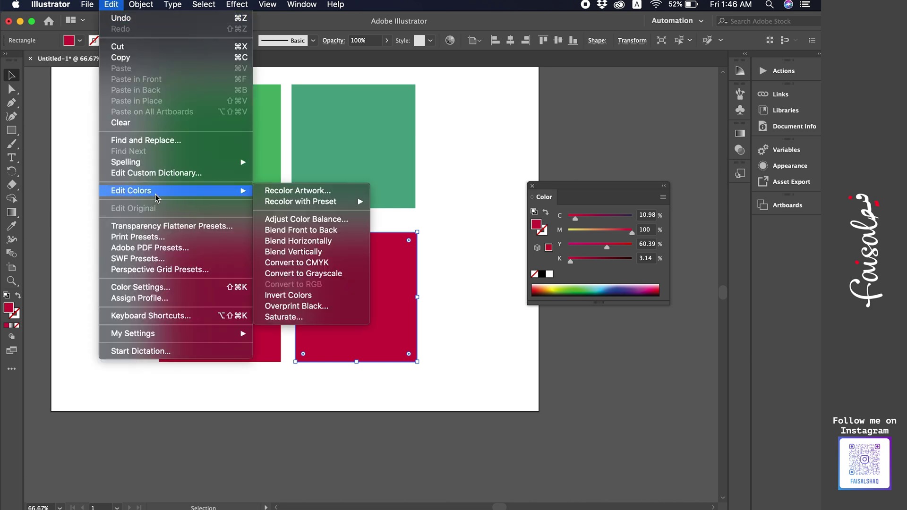
pyautogui.click(316, 194)
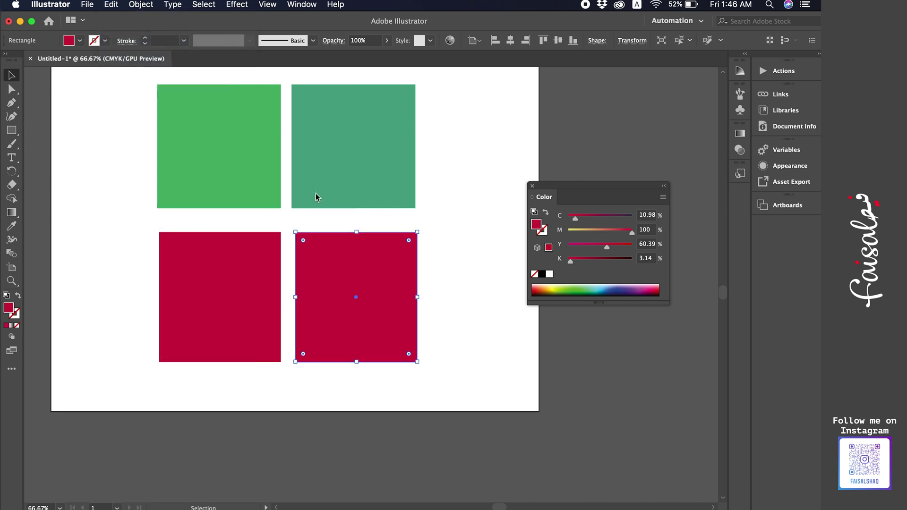
pyautogui.click(613, 258)
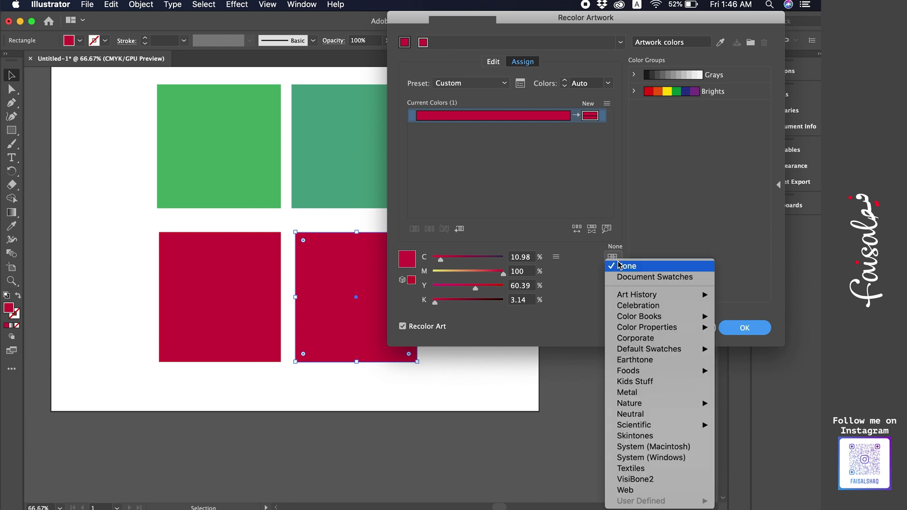
pyautogui.moveTo(654, 316)
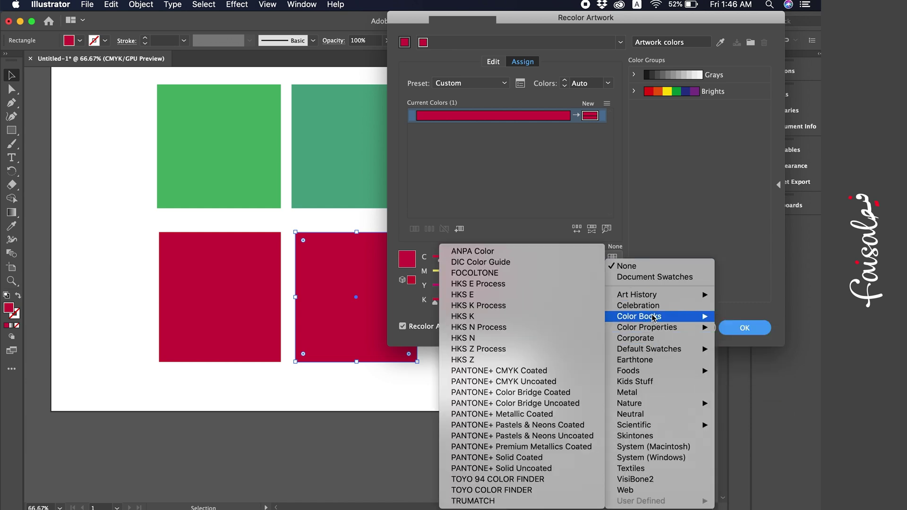
pyautogui.click(527, 457)
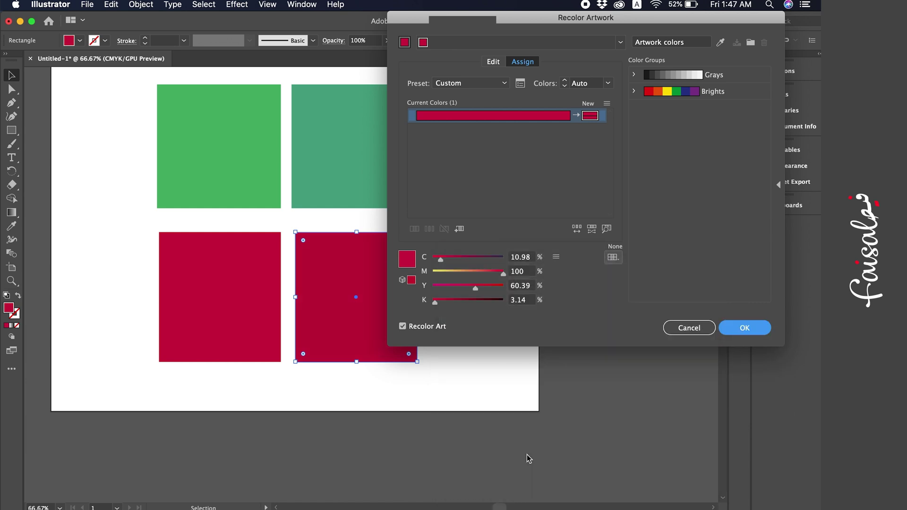
pyautogui.click(741, 328)
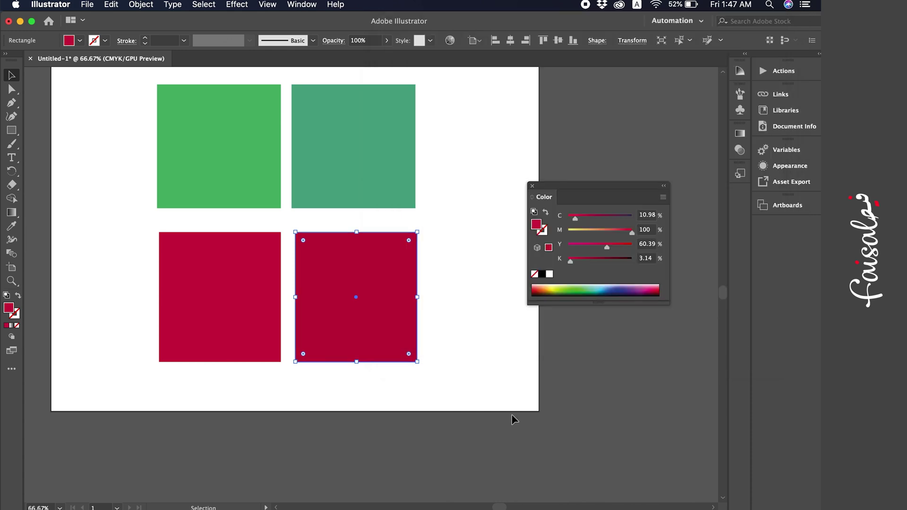
pyautogui.click(396, 406)
pyautogui.hscroll(-2, 330, 401)
pyautogui.press('super+equal')
pyautogui.press('super+equal')
pyautogui.press('super+equal')
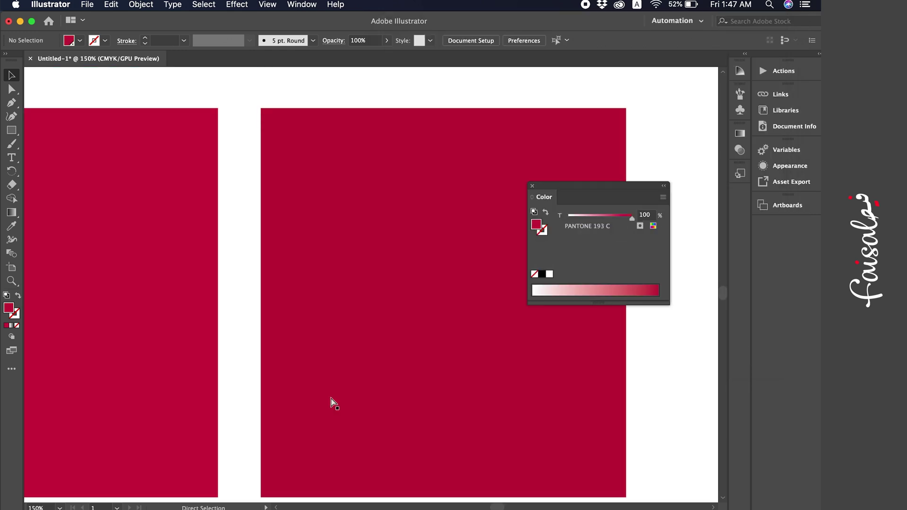
pyautogui.press('Tab')
pyautogui.hscroll(-3, 208, 300)
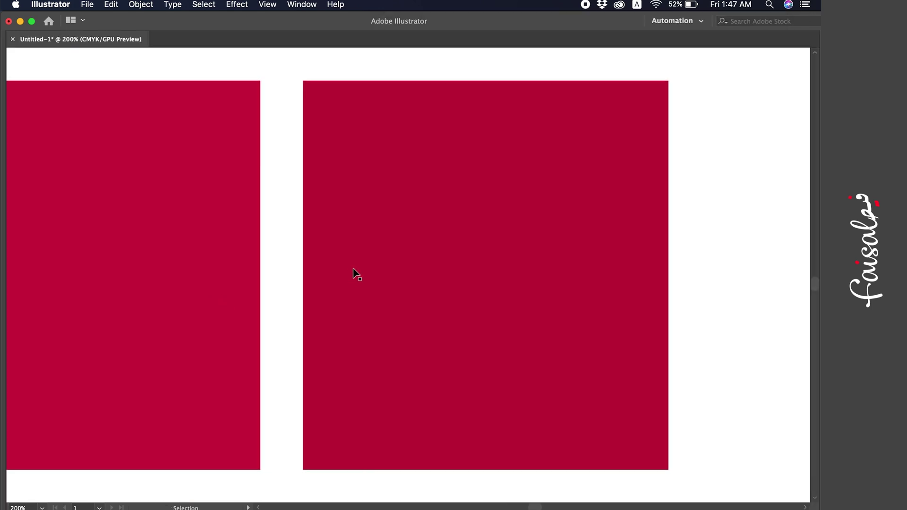
pyautogui.press('Tab')
pyautogui.scroll(3, 326, 242)
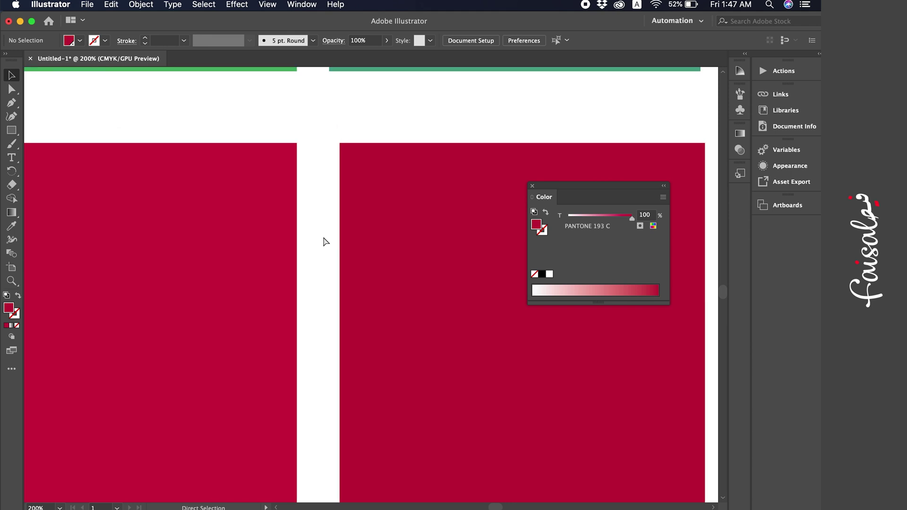
pyautogui.press('super+minus')
pyautogui.press('super+minus')
pyautogui.scroll(5, 324, 239)
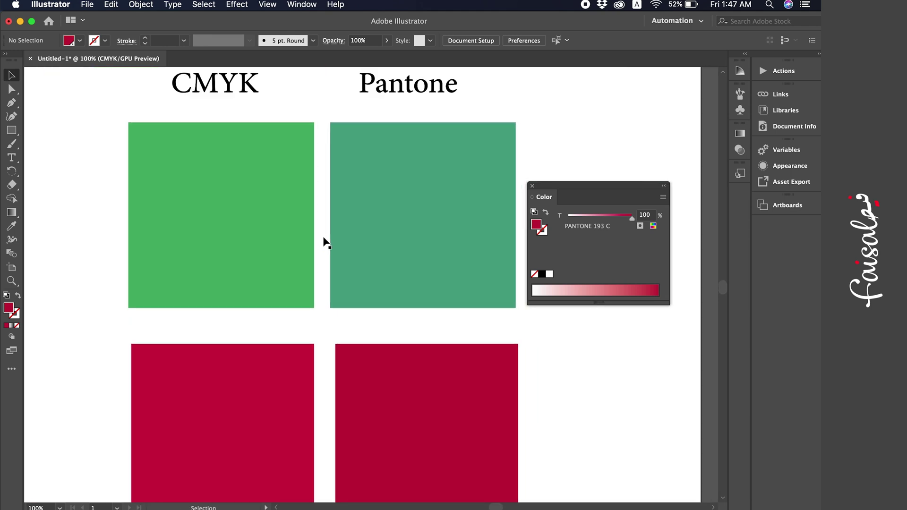
pyautogui.click(305, 211)
pyautogui.click(399, 97)
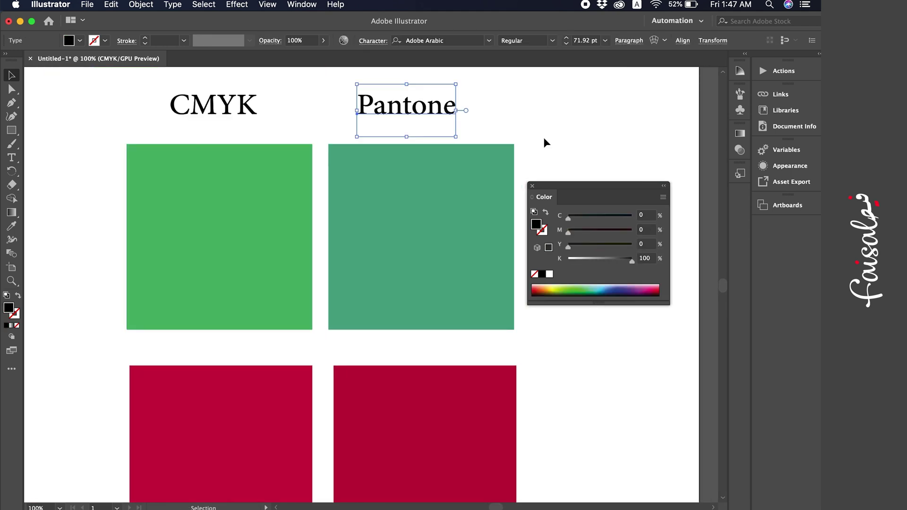
pyautogui.scroll(-2, 543, 140)
pyautogui.press('super+minus')
pyautogui.scroll(-5, 327, 270)
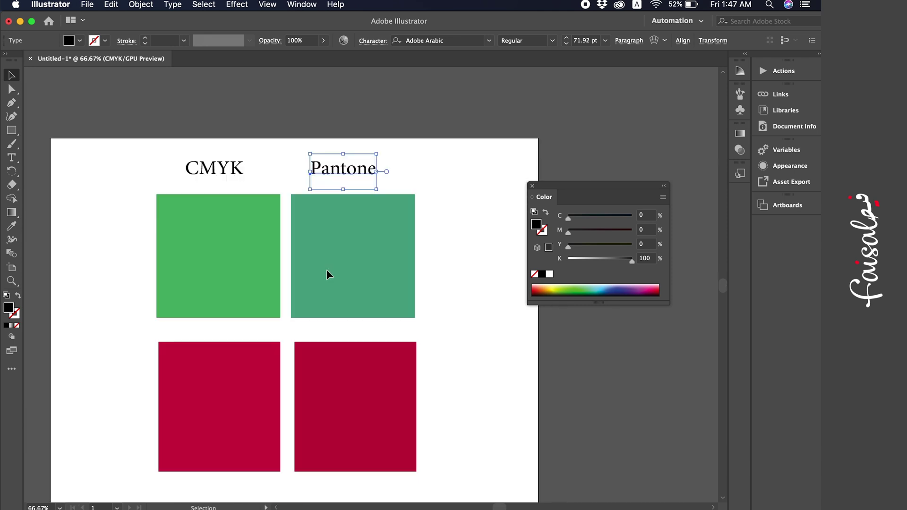